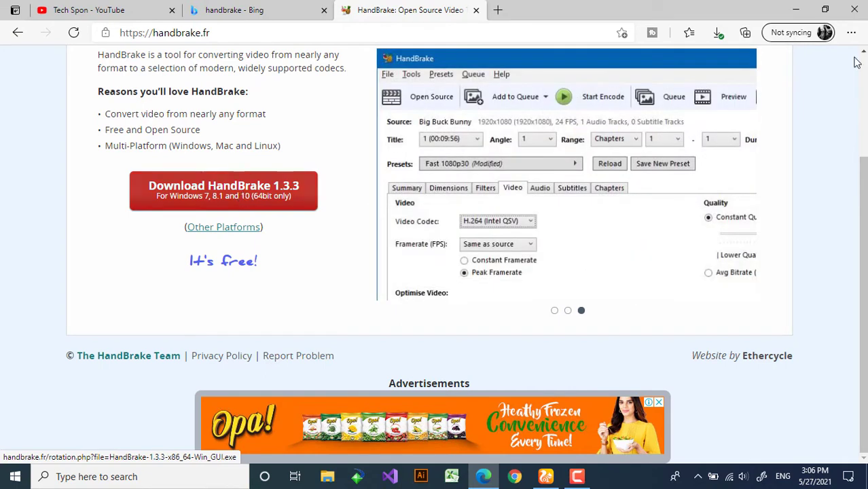
# Close the browser and launch HandBrake from the desktop.
pyautogui.click(855, 9)
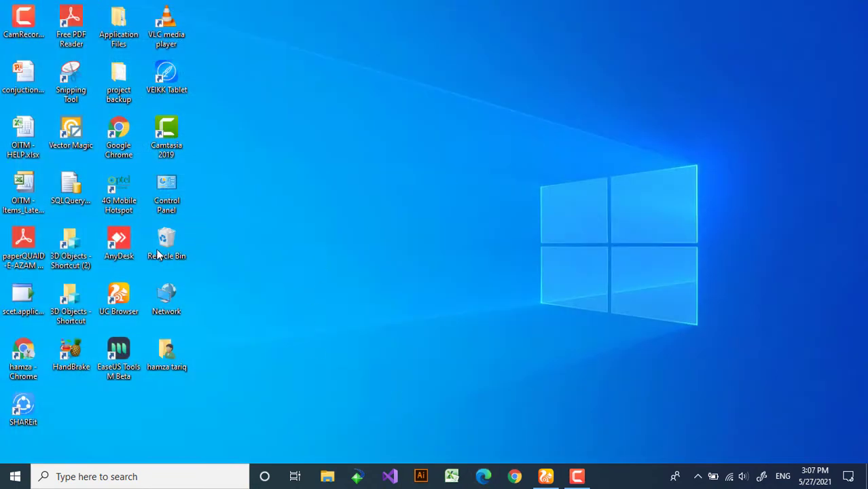
pyautogui.doubleClick(71, 354)
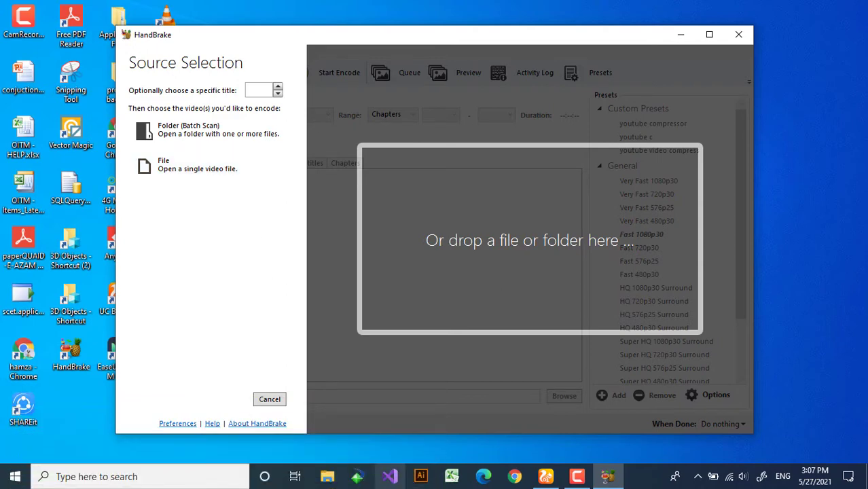
# In File Explorer, examine the properties of VN20210525_190731.mp4.mp4 in the Downloads folder to see its file size.
pyautogui.click(316, 480)
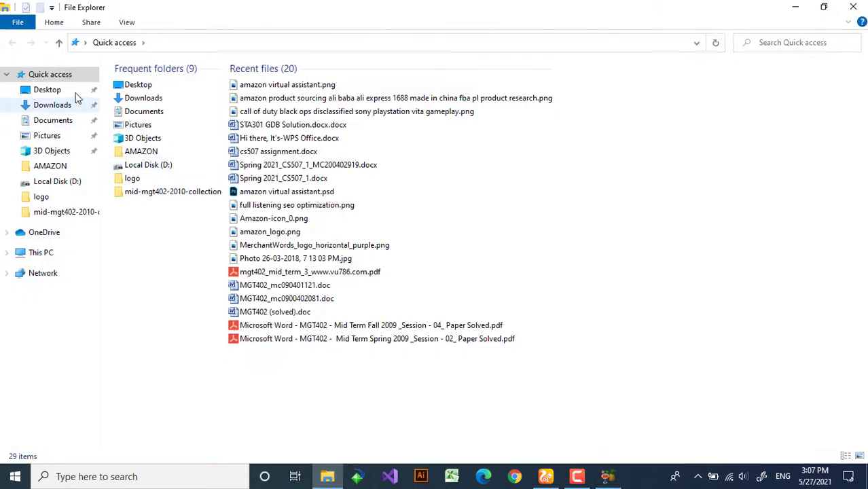
pyautogui.click(52, 107)
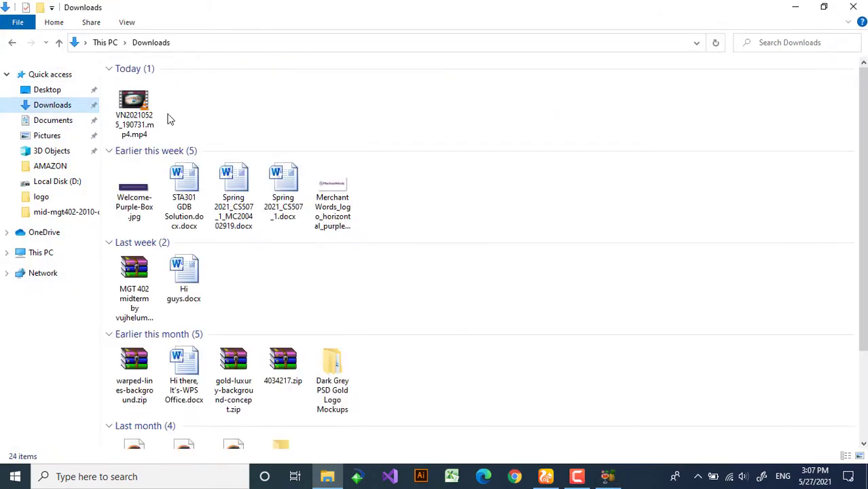
pyautogui.click(136, 102)
pyautogui.rightClick(134, 107)
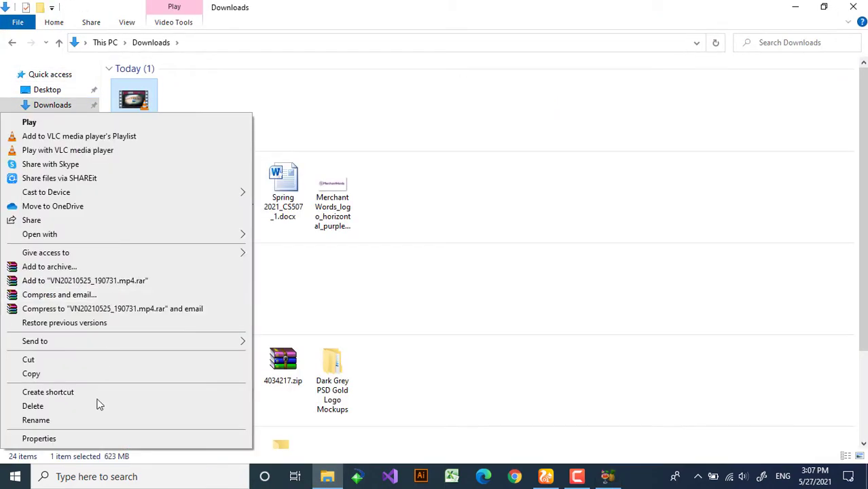
pyautogui.click(97, 439)
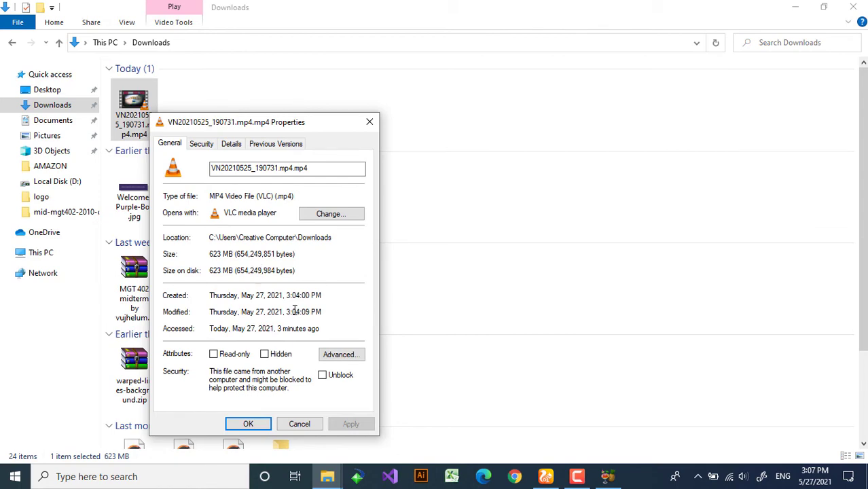
pyautogui.click(249, 423)
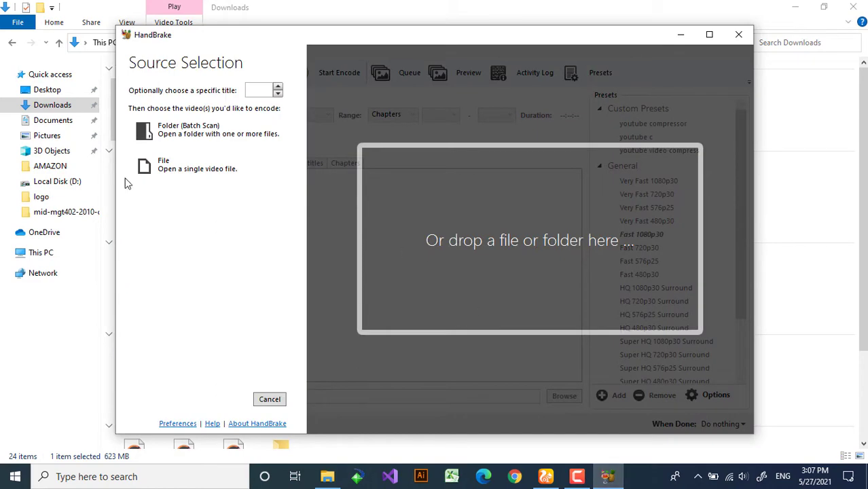
# Load the single video file VN20210525_190731.mp4.mp4 from Downloads as the HandBrake source.
pyautogui.click(202, 174)
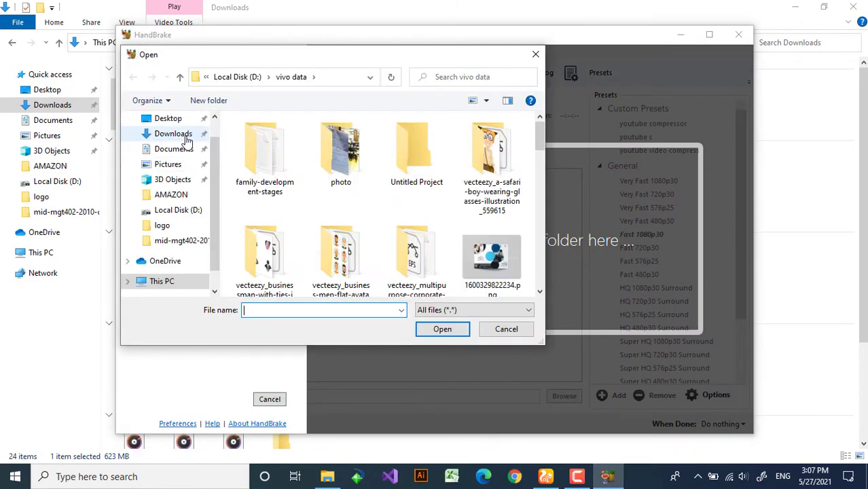
pyautogui.click(180, 135)
pyautogui.click(276, 178)
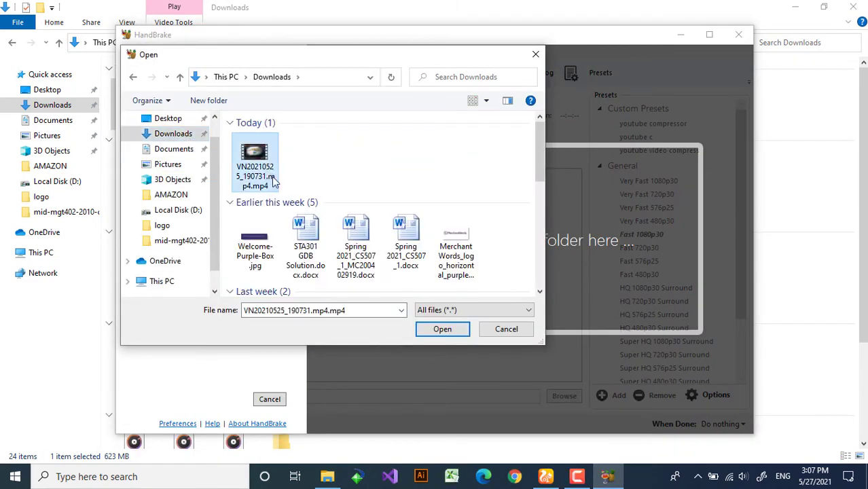
pyautogui.click(442, 328)
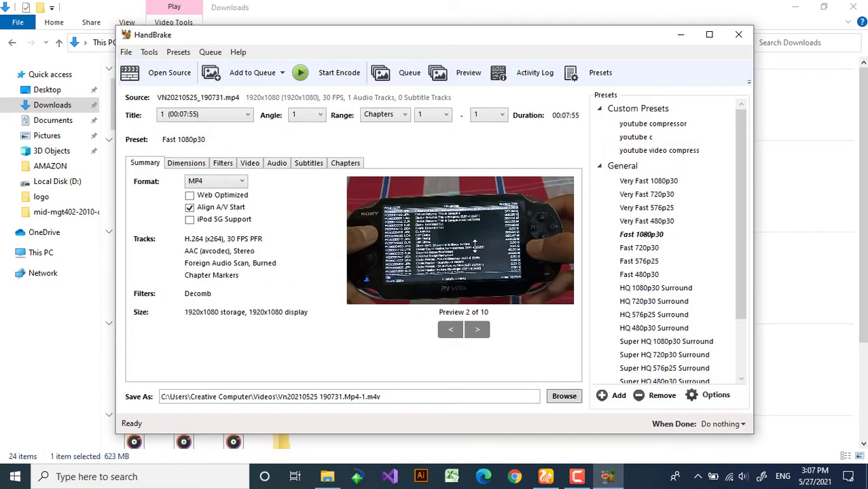
# Apply the custom preset "youtube compressor" and keep MP4 as the output format.
pyautogui.moveTo(740, 151)
pyautogui.mouseDown()
pyautogui.moveTo(742, 222)
pyautogui.moveTo(739, 136)
pyautogui.mouseUp()
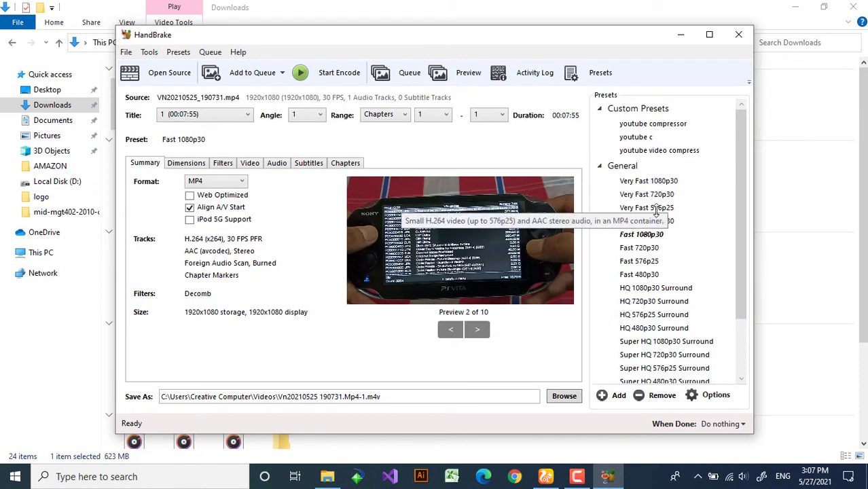
pyautogui.click(659, 123)
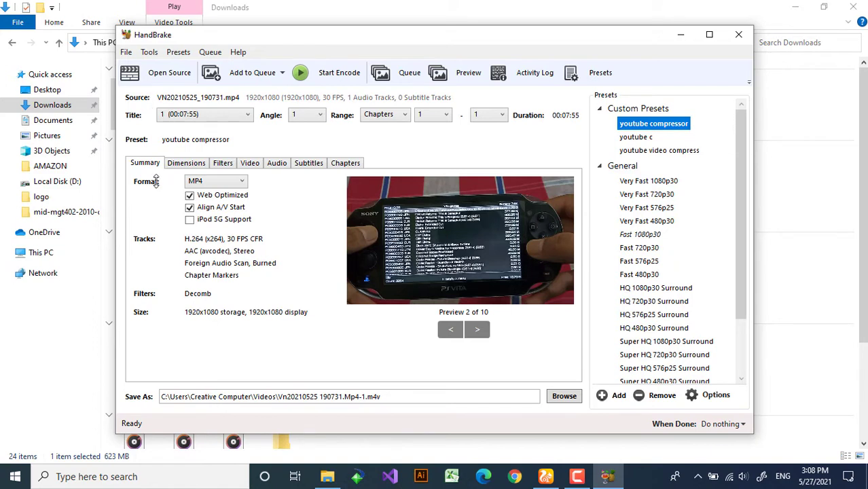
pyautogui.click(211, 182)
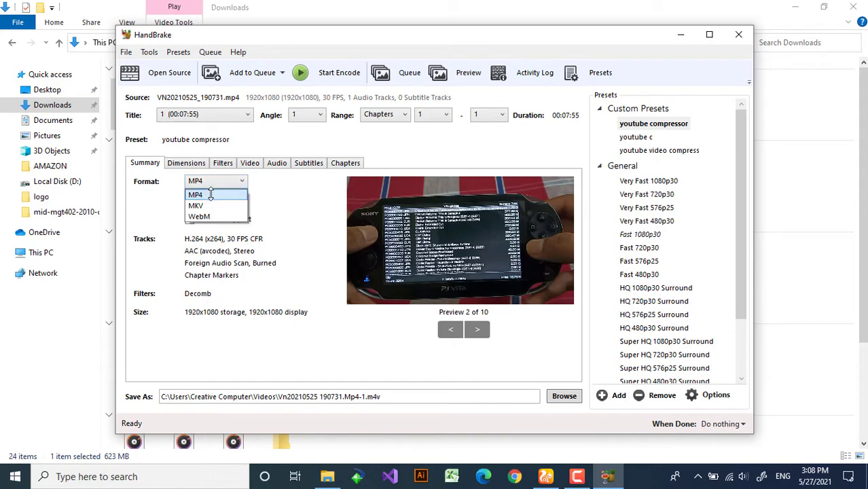
pyautogui.click(232, 182)
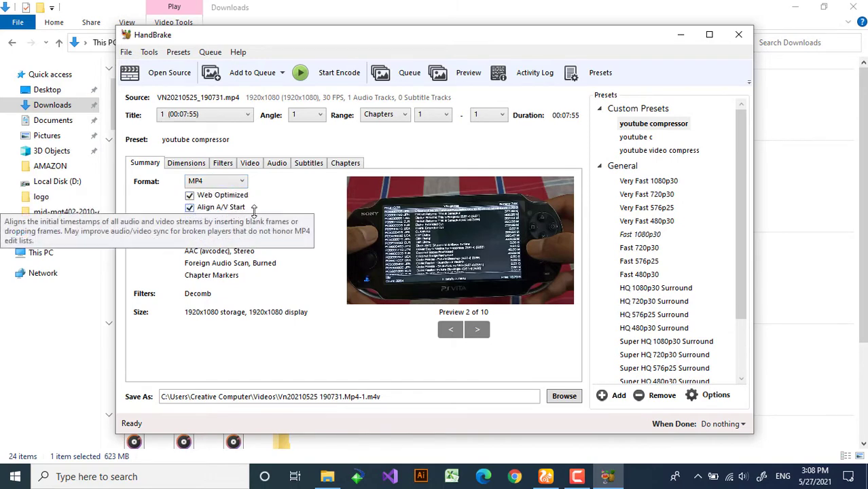
# Review the dimensions and filter settings, and set the video's constant quality to RF 28.5.
pyautogui.click(181, 161)
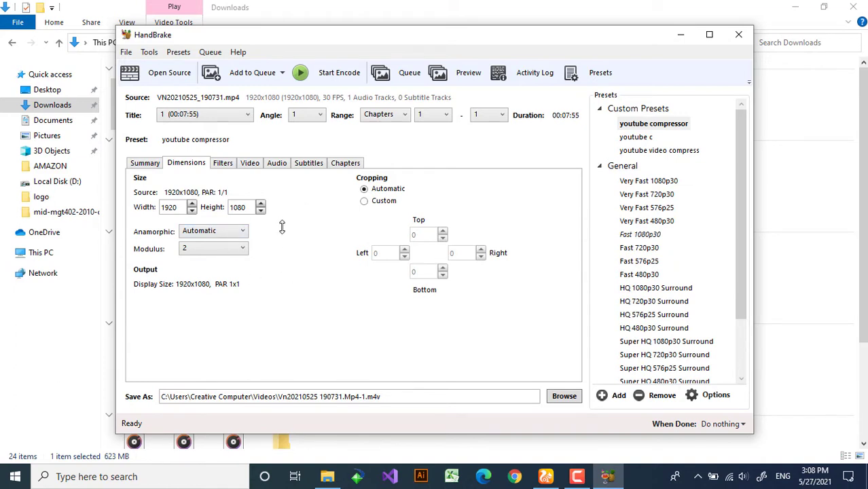
pyautogui.click(224, 163)
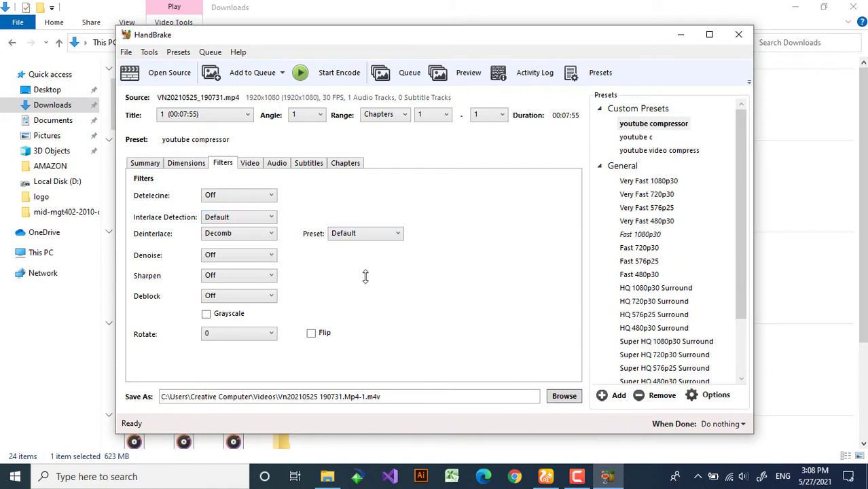
pyautogui.click(248, 164)
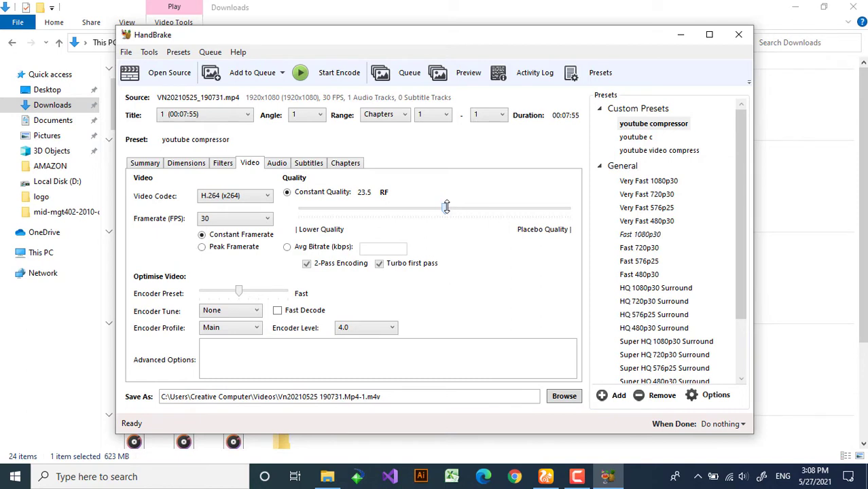
pyautogui.moveTo(446, 207); pyautogui.dragTo(507, 207)
pyautogui.moveTo(506, 207); pyautogui.dragTo(420, 209)
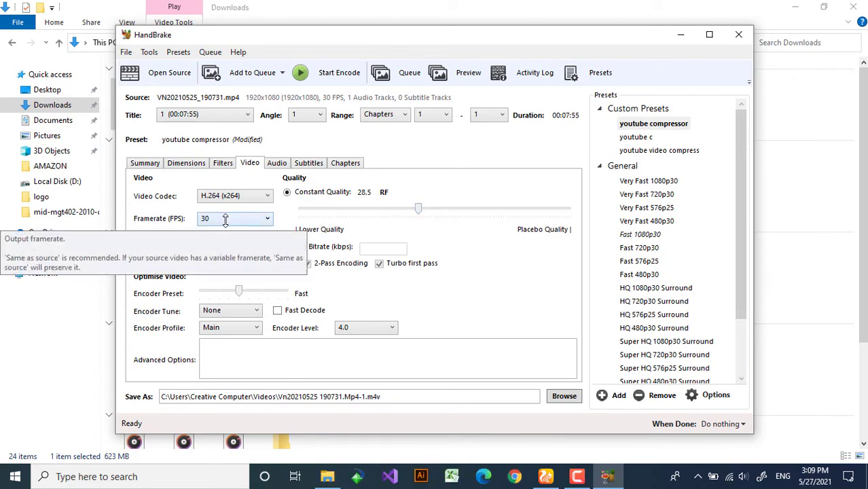
# Set the output video framerate to "Same as source".
pyautogui.click(270, 217)
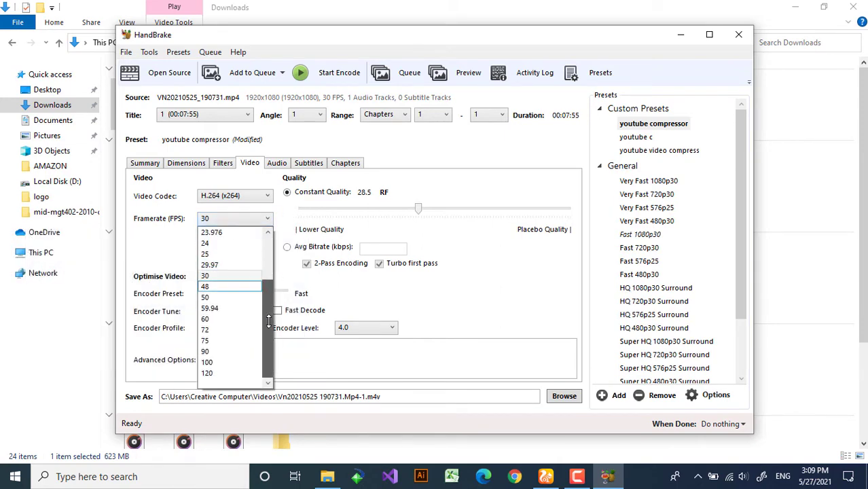
pyautogui.scroll(2, 261, 233)
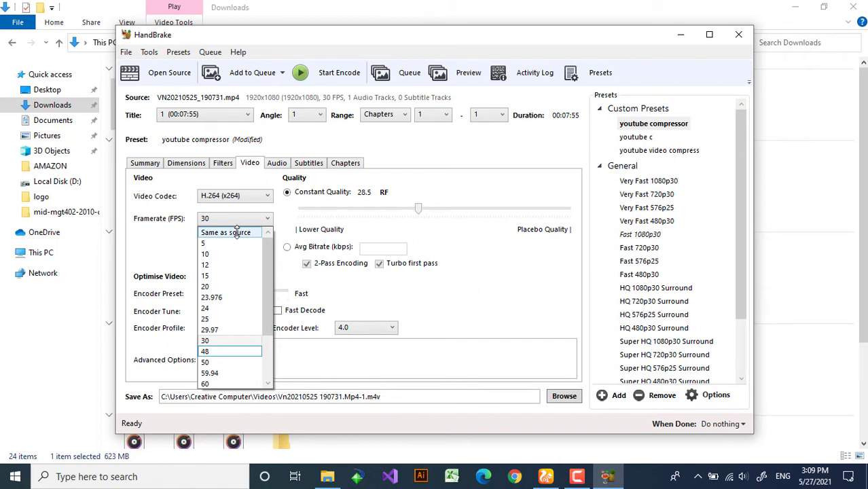
pyautogui.click(237, 233)
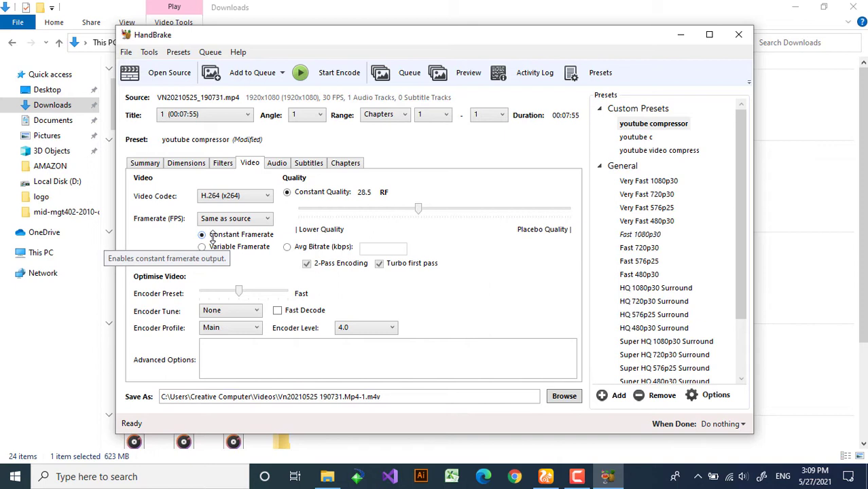
# Review the audio track, subtitle and chapter marker settings of the output.
pyautogui.click(270, 163)
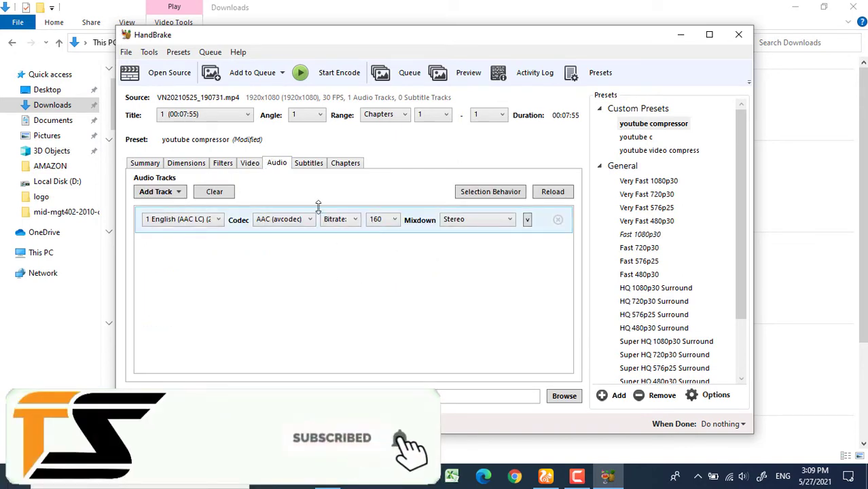
pyautogui.click(301, 166)
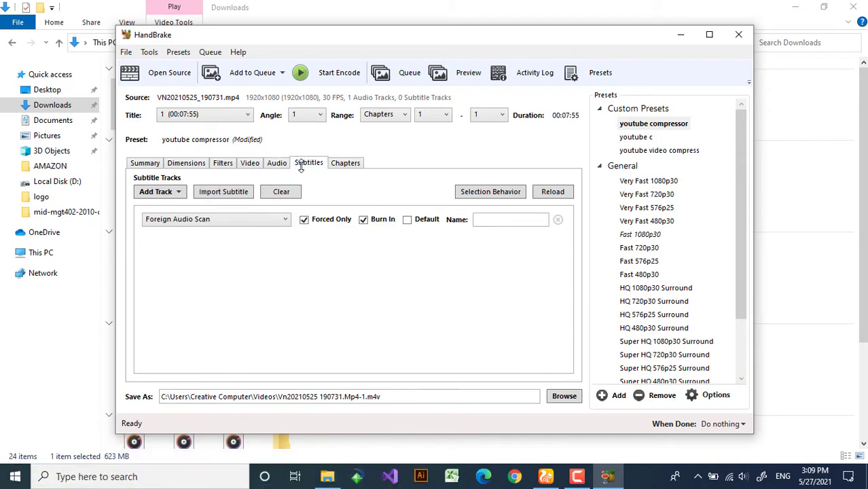
pyautogui.click(344, 165)
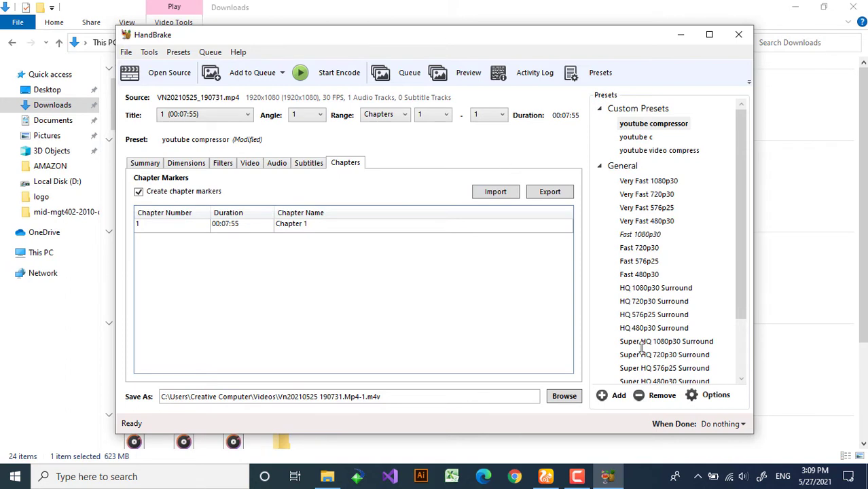
# Save the current settings as a custom preset named "size reduce" and select that preset.
pyautogui.click(604, 394)
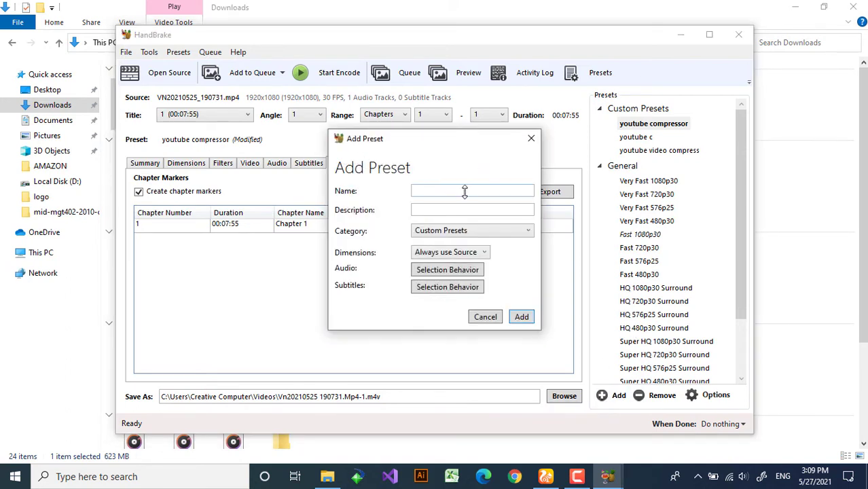
pyautogui.click(464, 192)
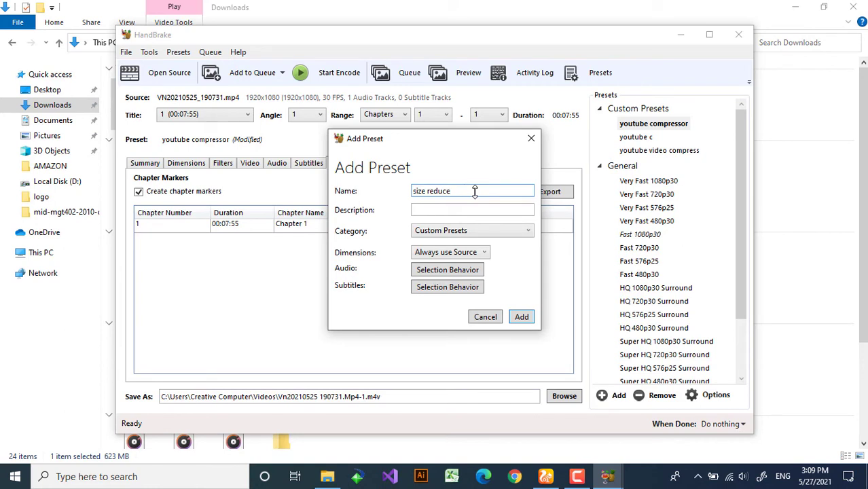
pyautogui.click(522, 317)
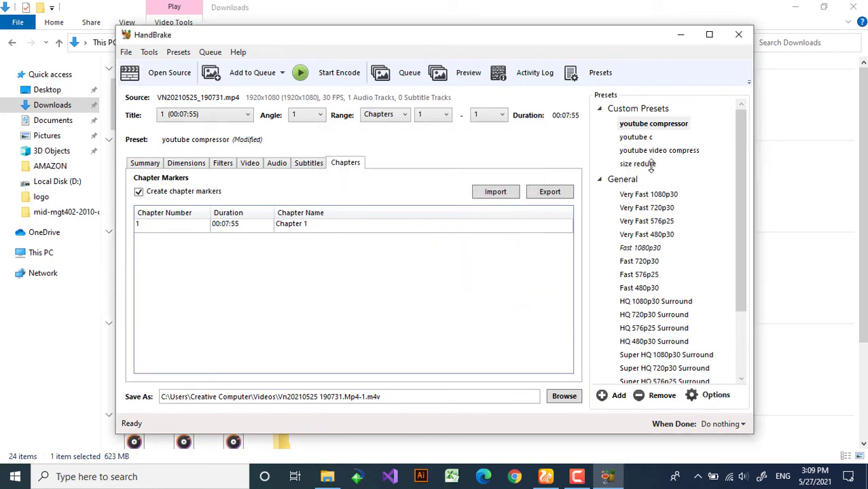
pyautogui.click(645, 164)
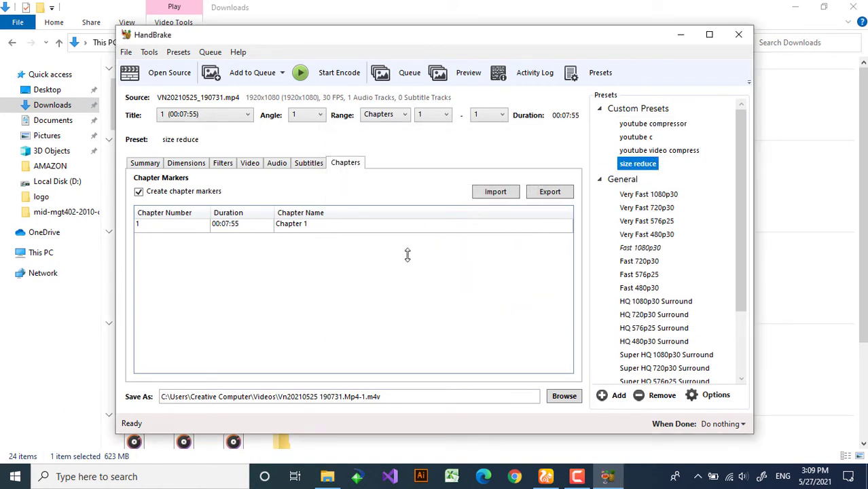
# Set the output destination to a file named "video" of type mp4 on Local Disk (D:).
pyautogui.click(564, 396)
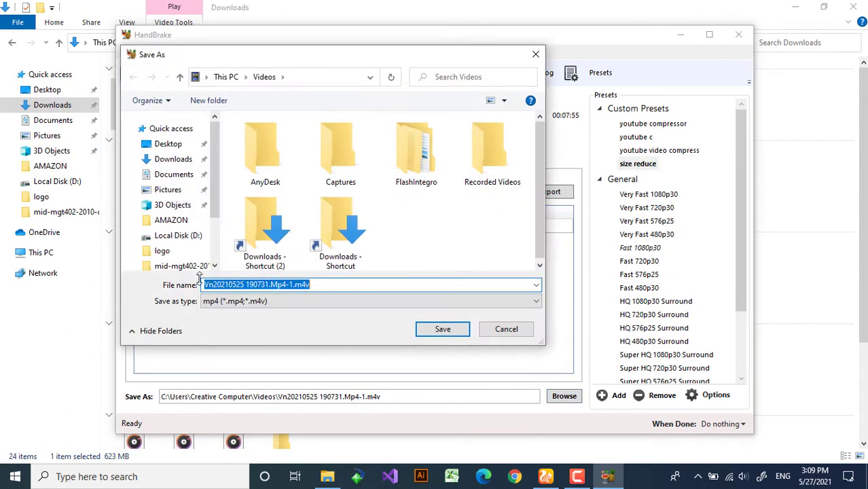
pyautogui.click(178, 235)
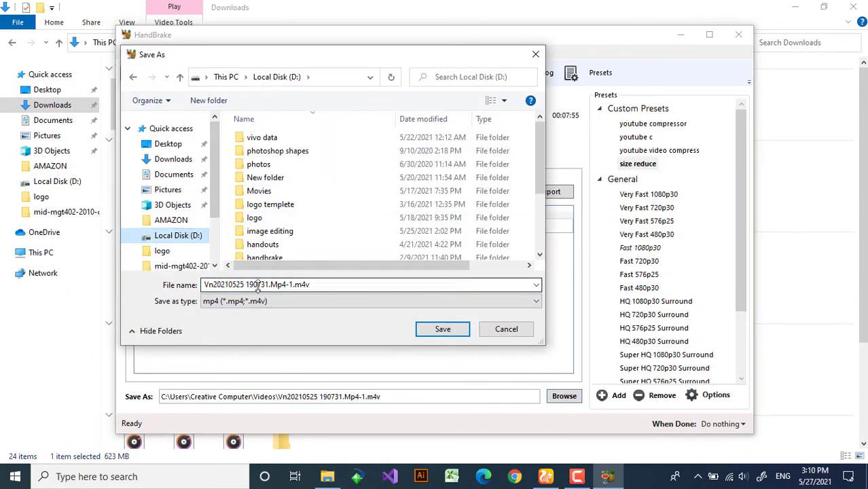
pyautogui.click(236, 284)
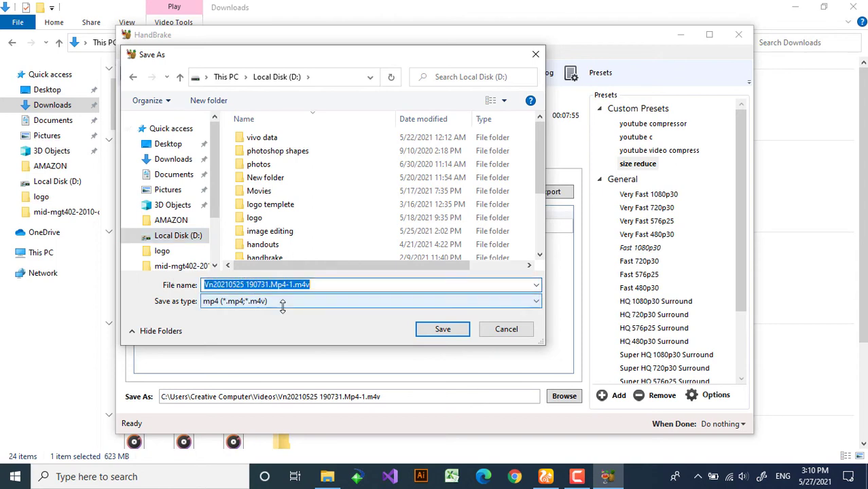
pyautogui.write('video')
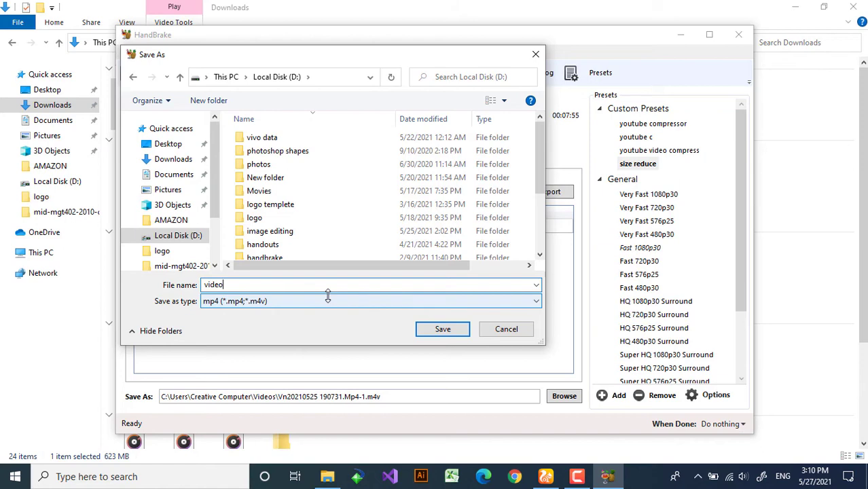
pyautogui.click(328, 301)
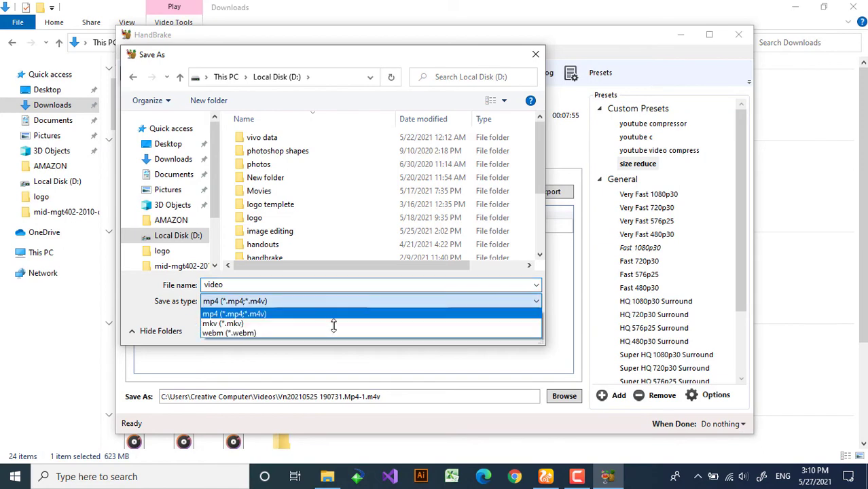
pyautogui.click(316, 305)
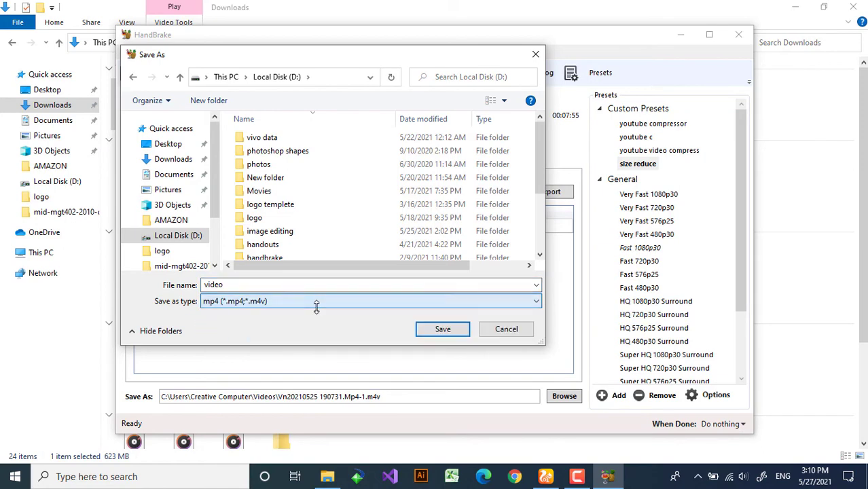
pyautogui.click(443, 328)
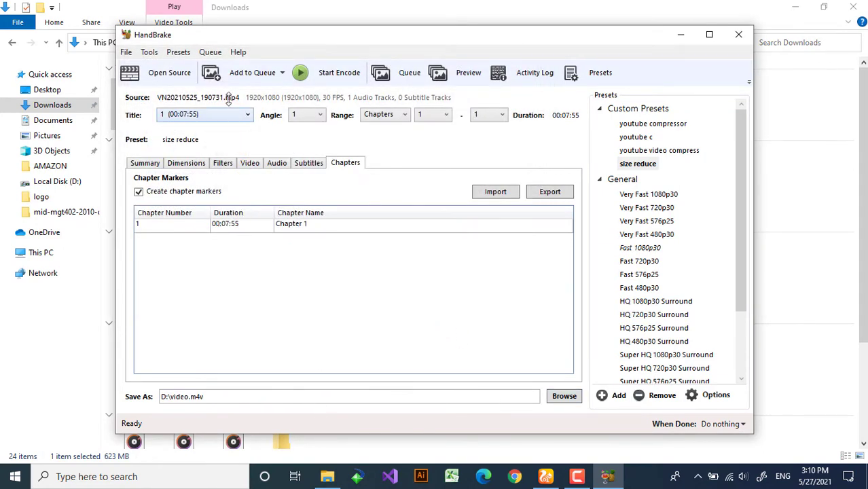
# Start encoding the source video with the "size reduce" preset to D:\video.m4v.
pyautogui.click(338, 75)
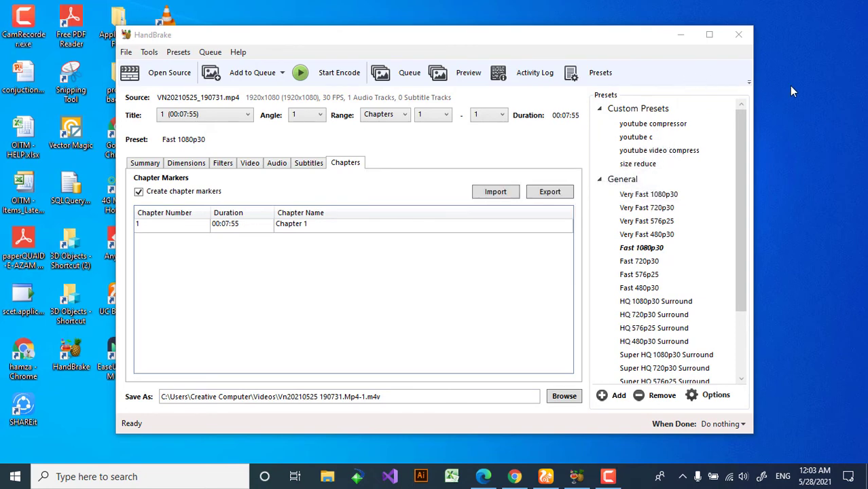
# Switch to File Explorer, open Local Disk (D:) and check the file size of VN20210525_190731.mp4.mp4 in its properties.
pyautogui.click(327, 476)
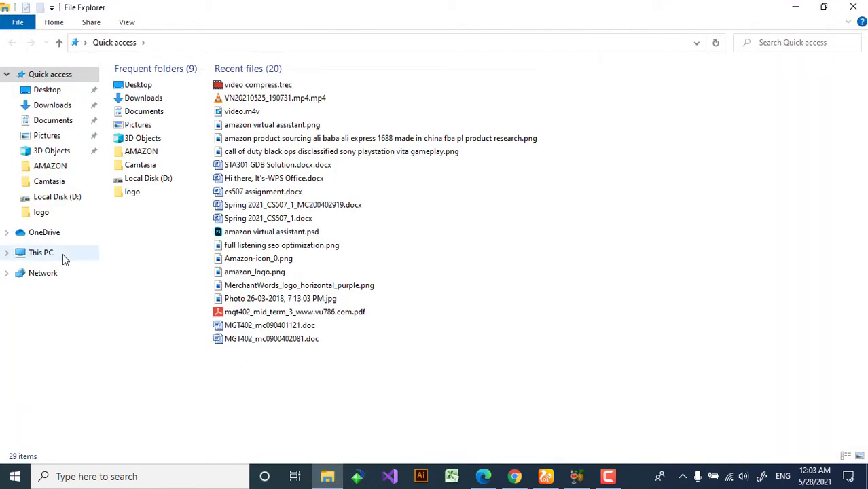
pyautogui.click(63, 253)
pyautogui.doubleClick(340, 195)
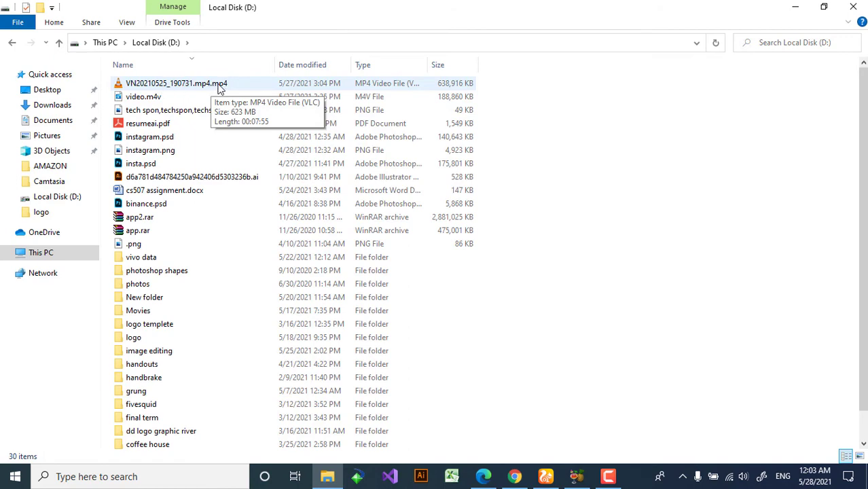
pyautogui.click(220, 89)
pyautogui.rightClick(220, 89)
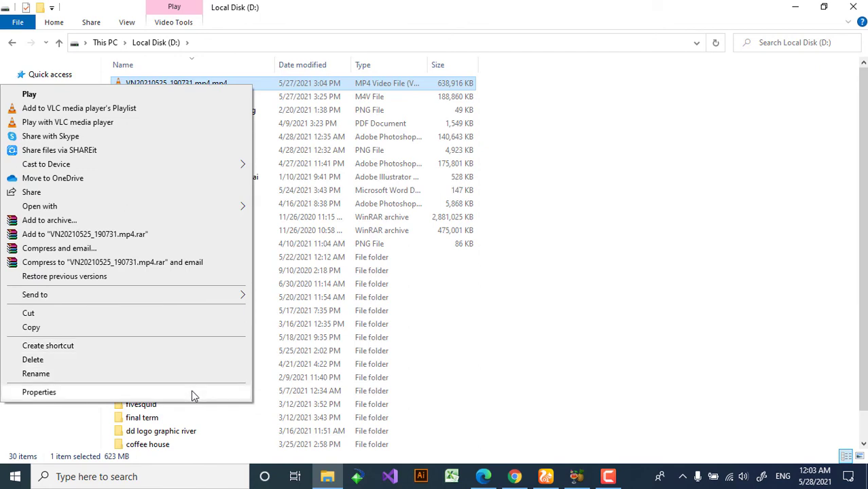
pyautogui.click(191, 394)
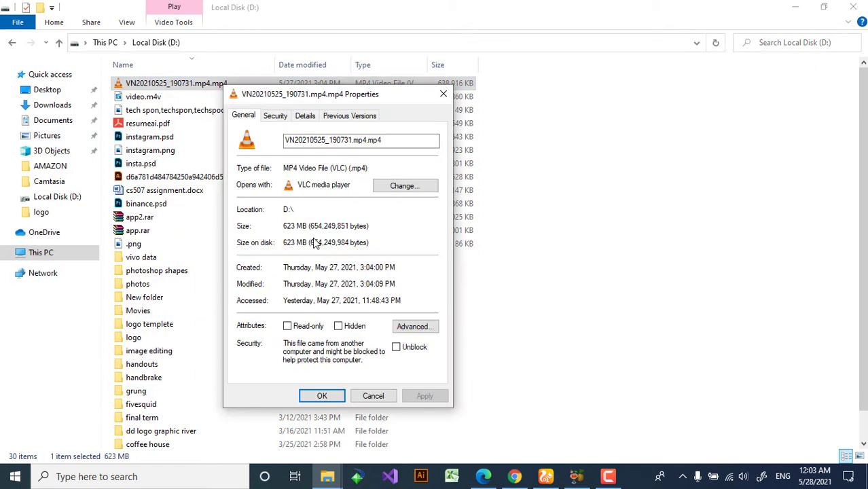
pyautogui.click(322, 396)
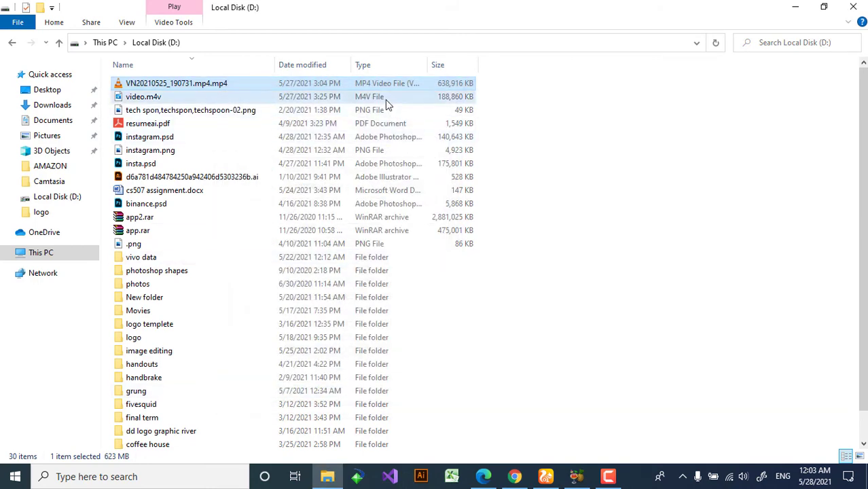
# Check the file size of the compressed video.m4v in its properties.
pyautogui.click(386, 101)
pyautogui.rightClick(387, 104)
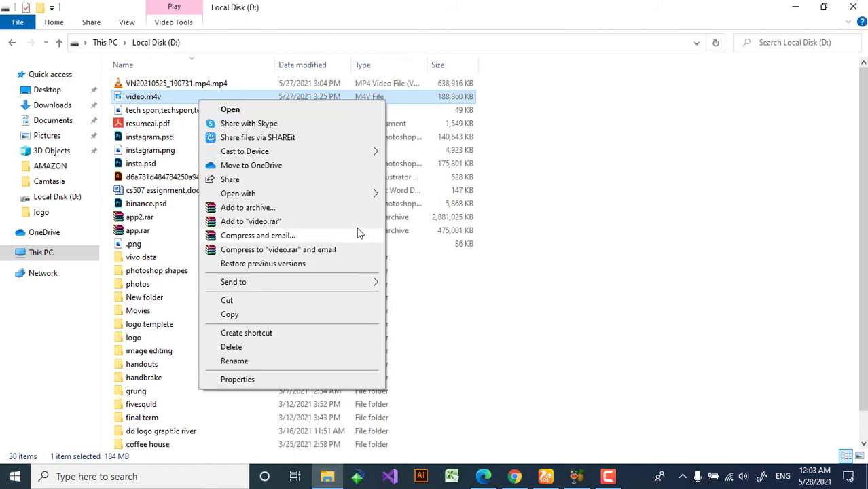
pyautogui.click(308, 379)
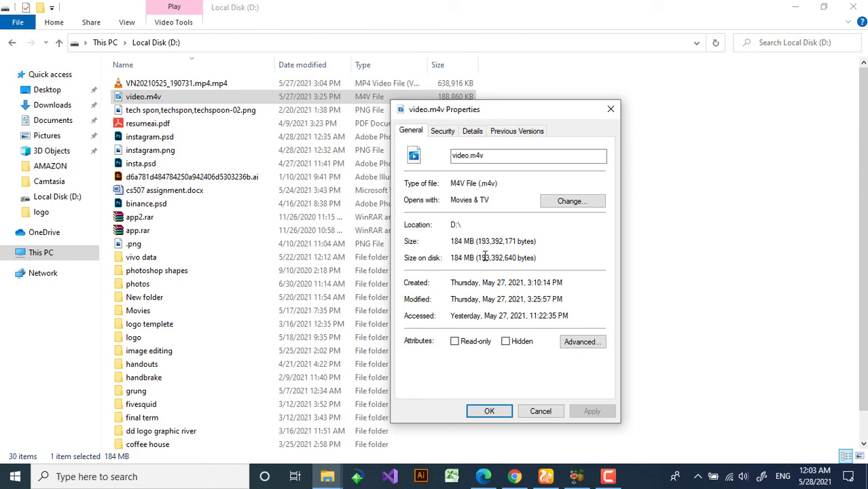
pyautogui.click(499, 412)
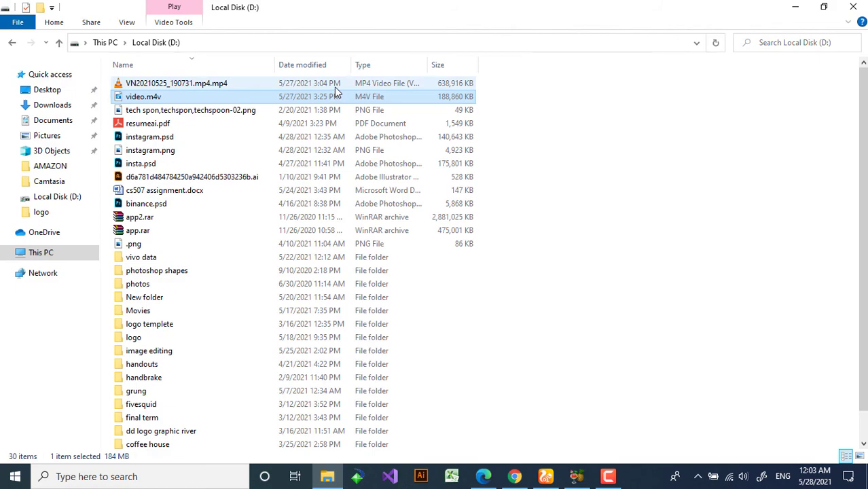
# Play the original VN20210525_190731.mp4.mp4 in VLC media player, skip ahead through it to judge its quality, and close the player.
pyautogui.doubleClick(334, 85)
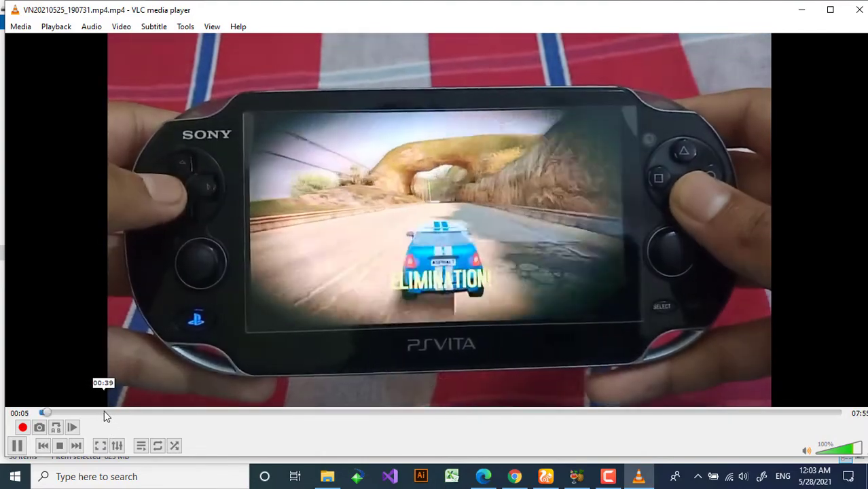
pyautogui.click(104, 412)
pyautogui.click(185, 413)
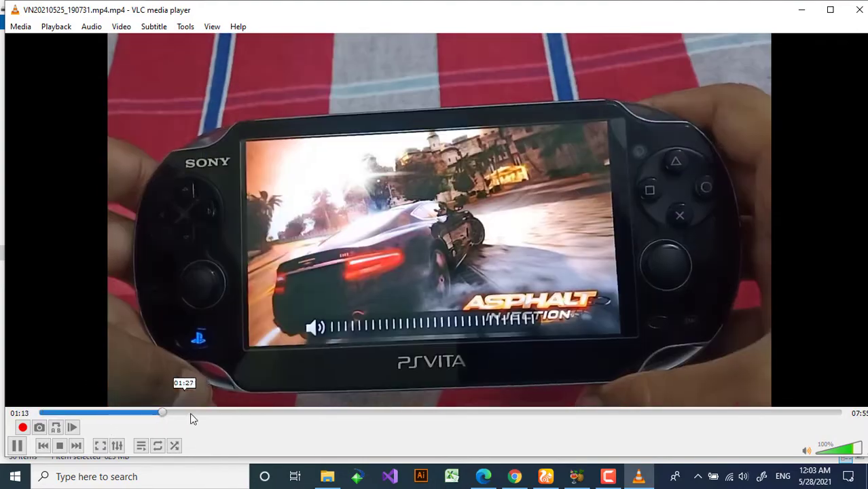
pyautogui.click(212, 412)
pyautogui.click(267, 413)
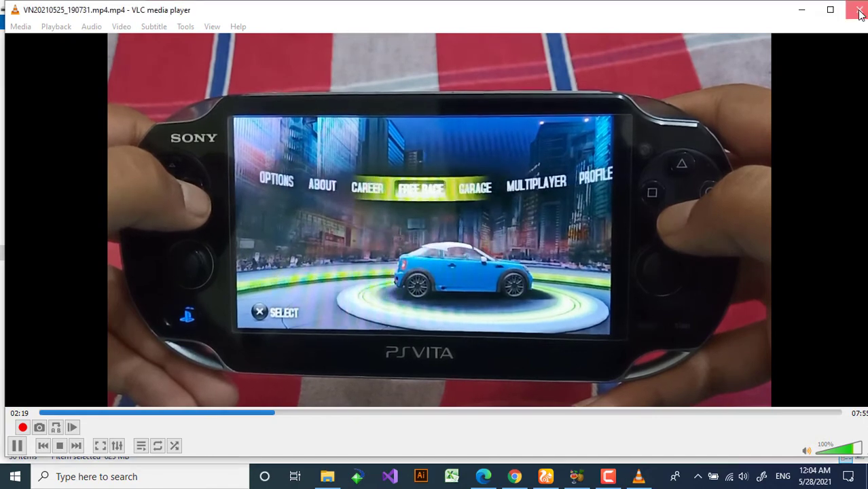
pyautogui.click(856, 10)
# Open the compressed video.m4v with VLC media player and skip ahead to about 02:15 to judge its quality.
pyautogui.click(331, 98)
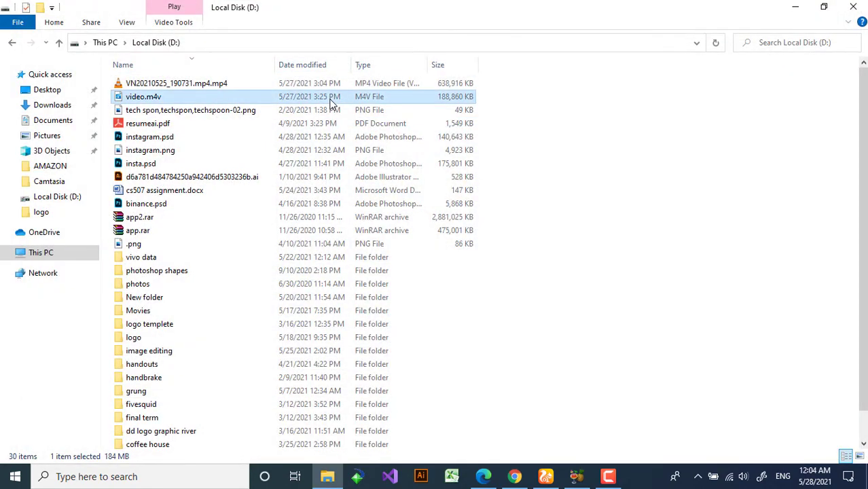
pyautogui.rightClick(332, 102)
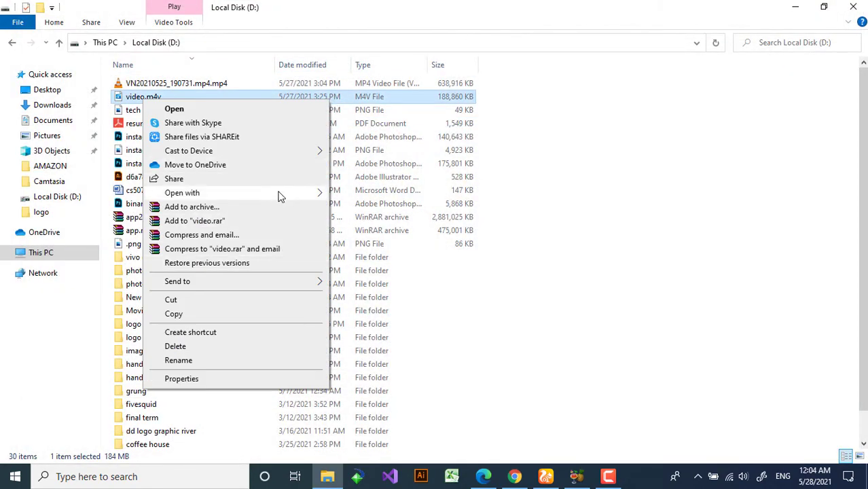
pyautogui.moveTo(280, 195)
pyautogui.click(367, 233)
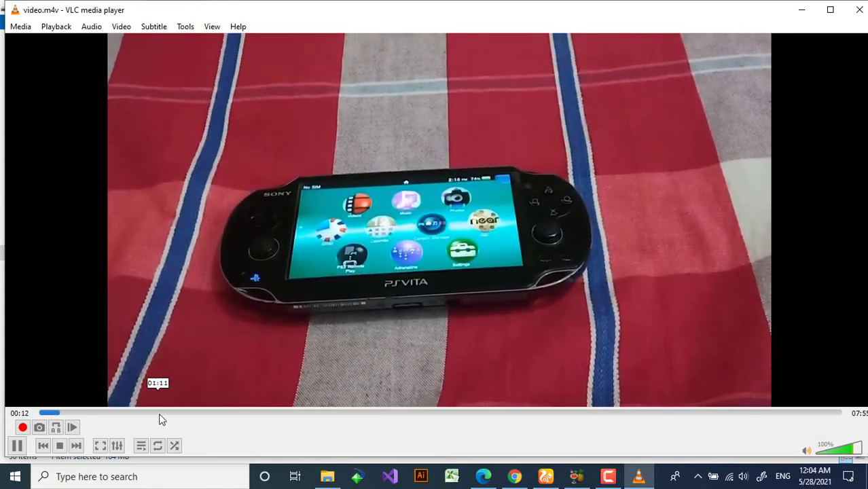
pyautogui.moveTo(159, 413); pyautogui.dragTo(256, 413)
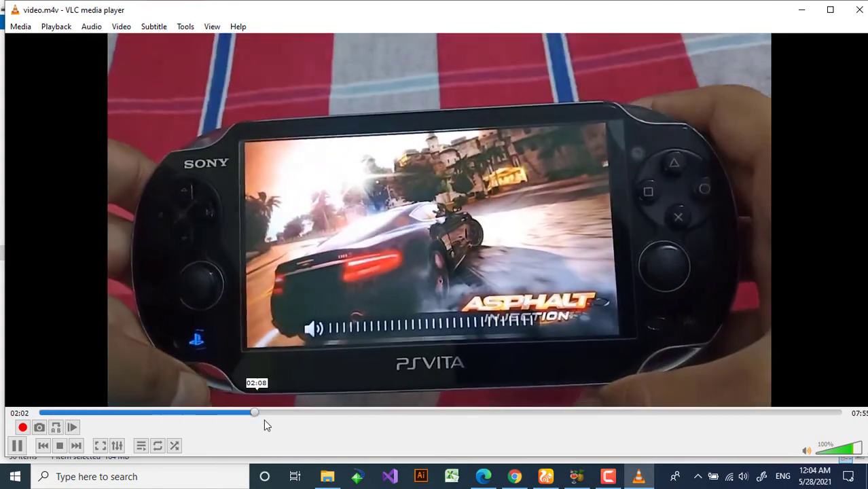
pyautogui.click(265, 416)
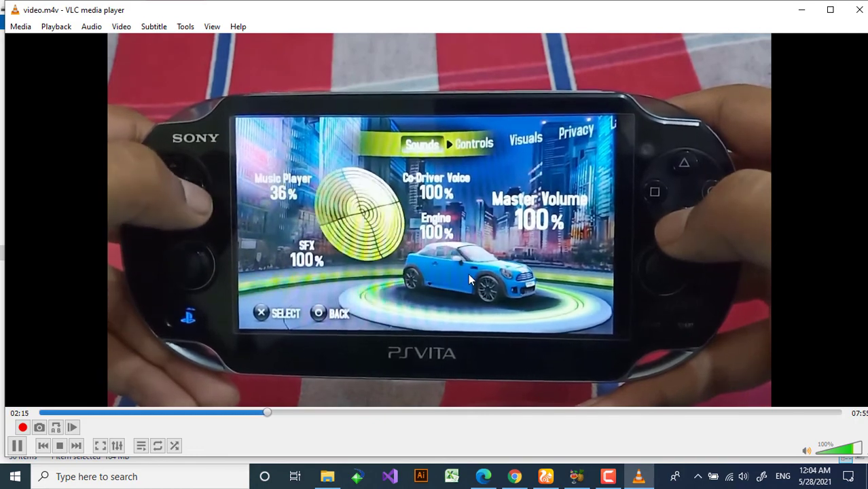